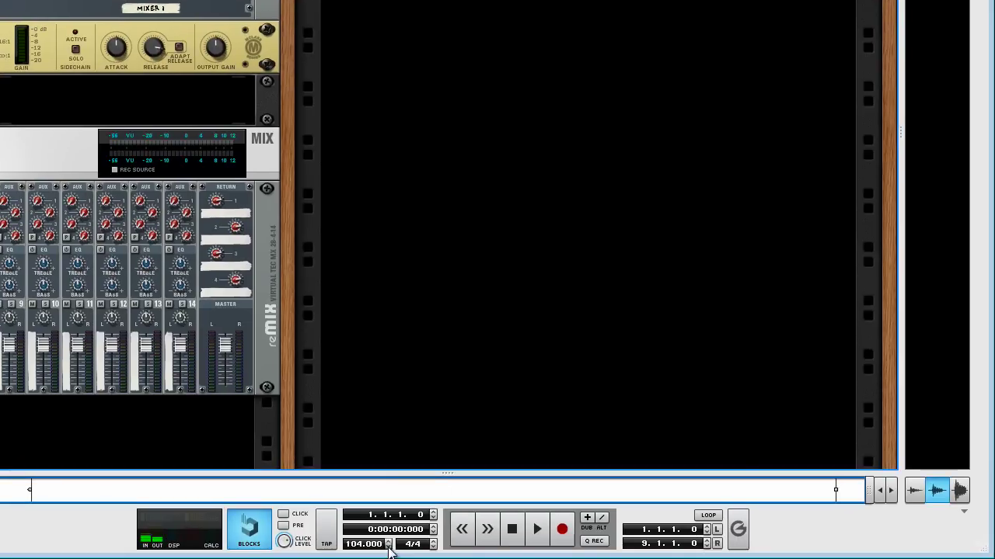
Lower the song tempo to 60 BPM and start playback.
click(389, 547)
click(388, 547)
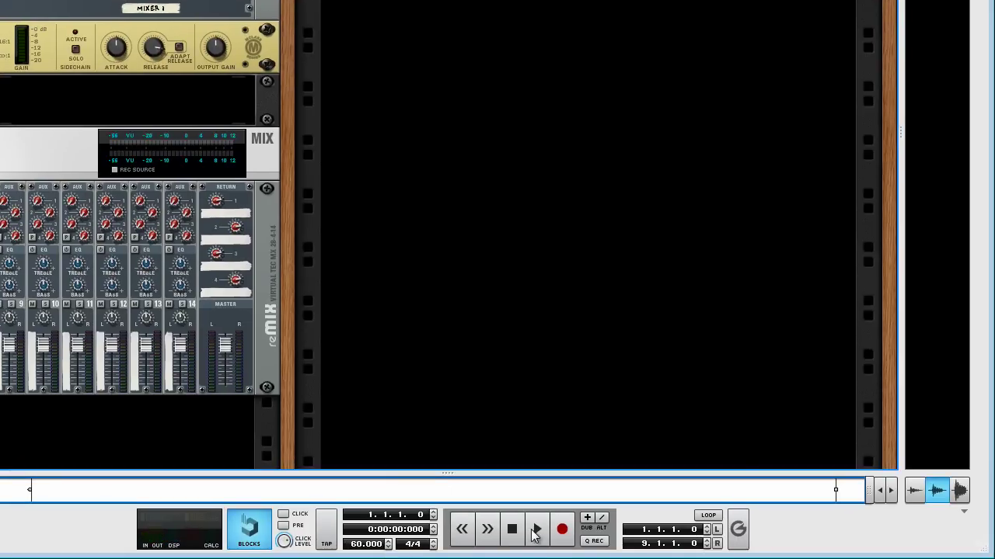
click(536, 530)
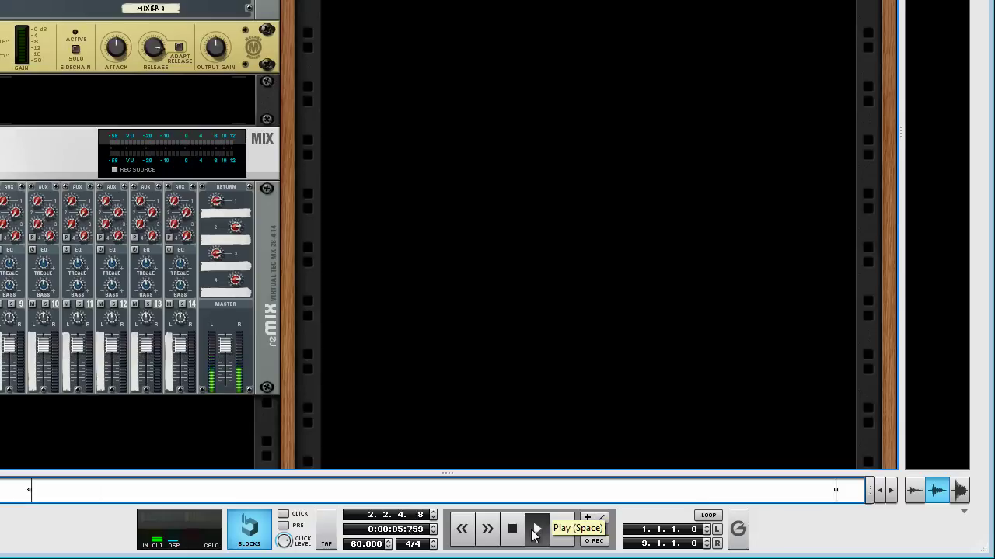
Raise the tempo gradually through 66, 96 and 108 BPM and beyond while the loop plays.
click(389, 543)
click(389, 542)
click(390, 543)
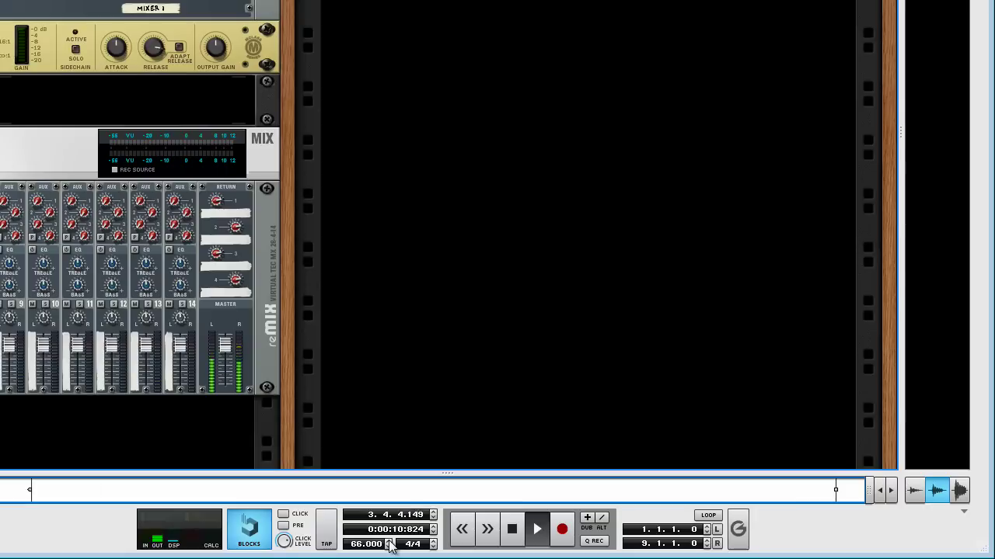
click(389, 543)
click(389, 543)
click(389, 542)
click(389, 542)
click(389, 542)
click(389, 543)
click(389, 542)
click(389, 542)
click(389, 542)
click(389, 543)
click(389, 542)
click(389, 542)
click(389, 543)
click(389, 543)
click(389, 542)
click(390, 542)
click(389, 542)
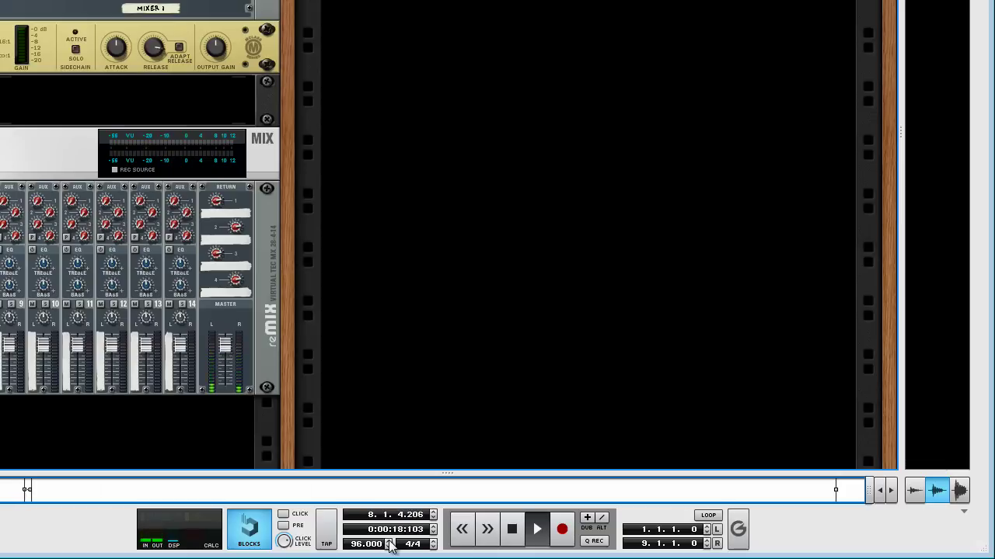
click(389, 542)
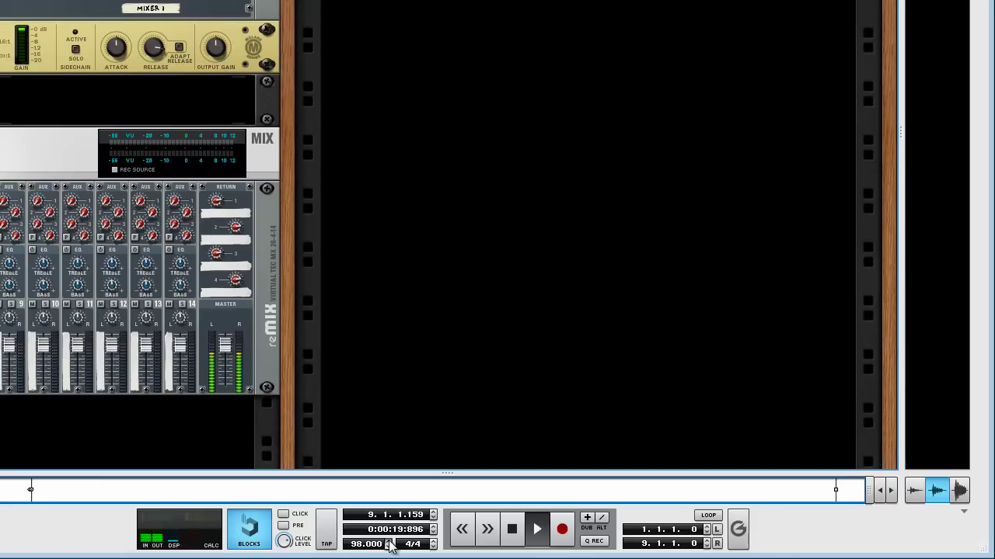
click(389, 542)
click(390, 542)
click(389, 542)
click(389, 542)
click(389, 543)
click(389, 542)
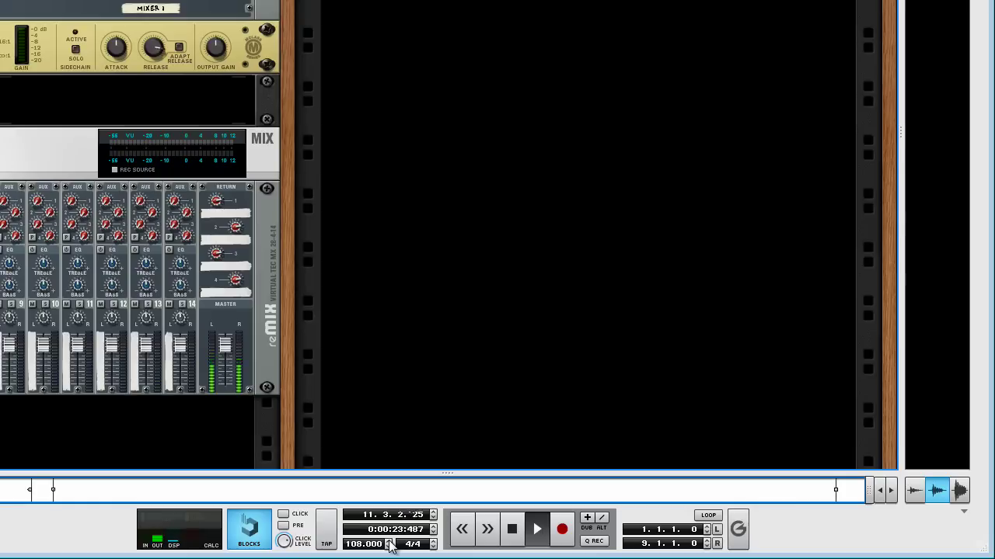
click(389, 543)
click(389, 543)
click(389, 542)
click(390, 542)
click(390, 542)
click(389, 543)
click(389, 542)
click(389, 542)
click(389, 542)
click(389, 542)
click(390, 542)
click(390, 542)
click(389, 542)
click(389, 543)
click(390, 542)
click(389, 542)
click(389, 542)
click(390, 543)
click(389, 542)
click(389, 542)
Lower the tempo to 116 BPM during playback and stop the song.
click(388, 547)
click(388, 547)
click(389, 547)
click(388, 547)
click(389, 547)
click(389, 547)
click(389, 547)
click(389, 547)
click(388, 547)
click(389, 547)
click(388, 547)
click(388, 547)
click(388, 547)
click(388, 547)
click(389, 547)
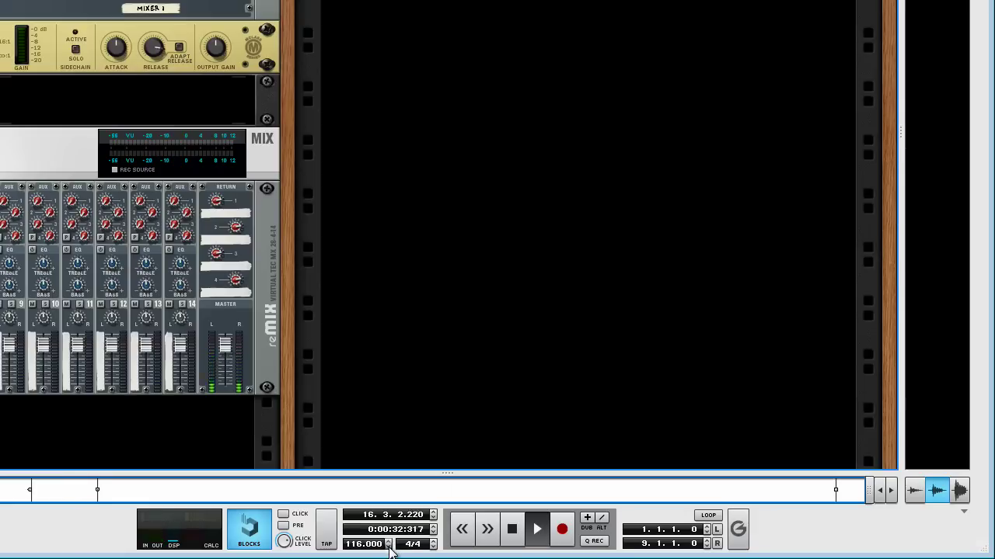
click(511, 529)
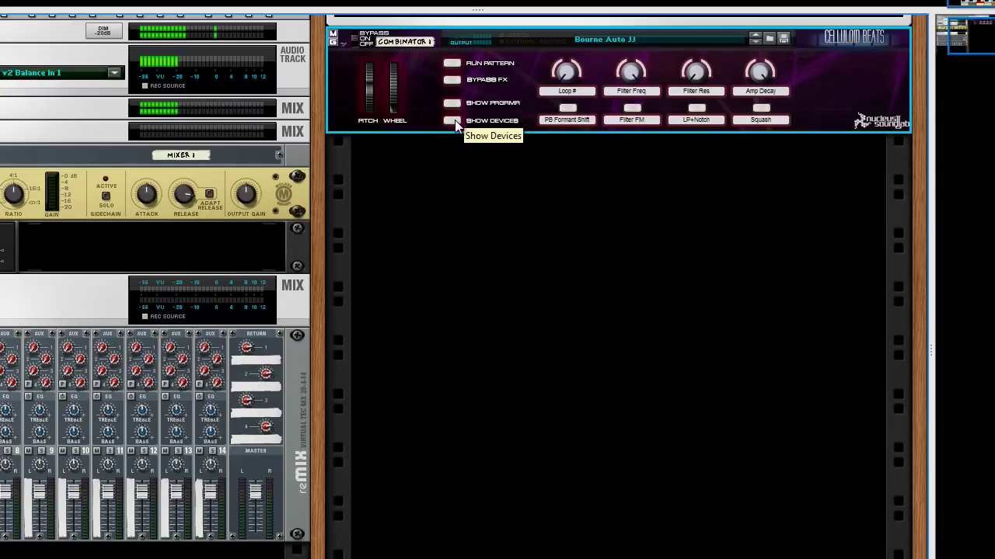
Show the devices inside the Bourne Auto JJ Combinator and raise its Loop # rotary gradually to audition loops 1 through 8.
click(454, 123)
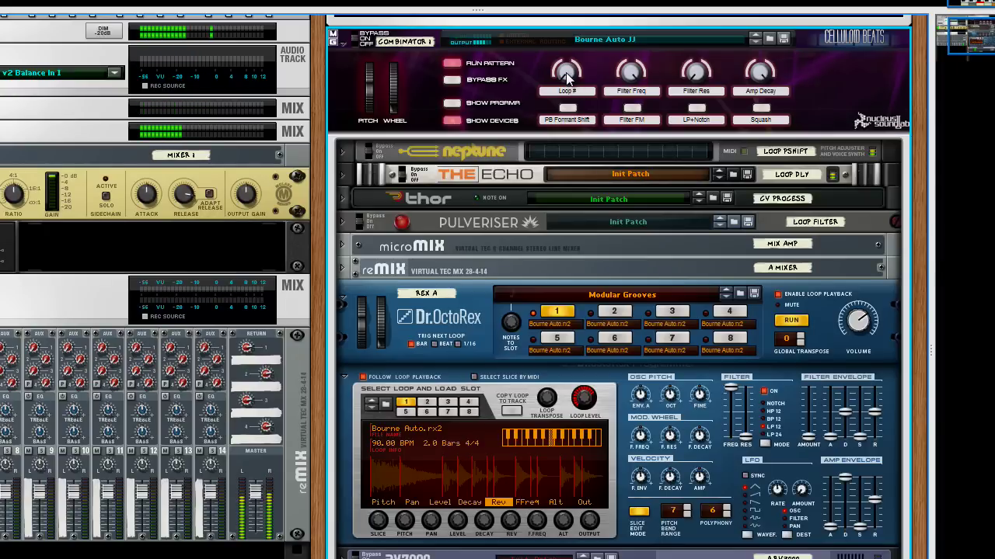
mouse_move(567, 75)
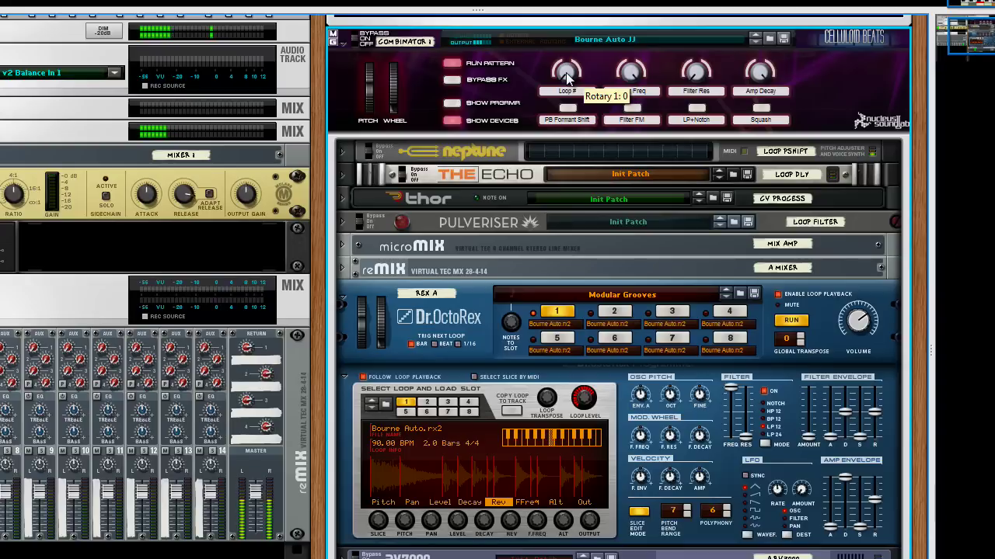
drag(567, 75, 565, 68)
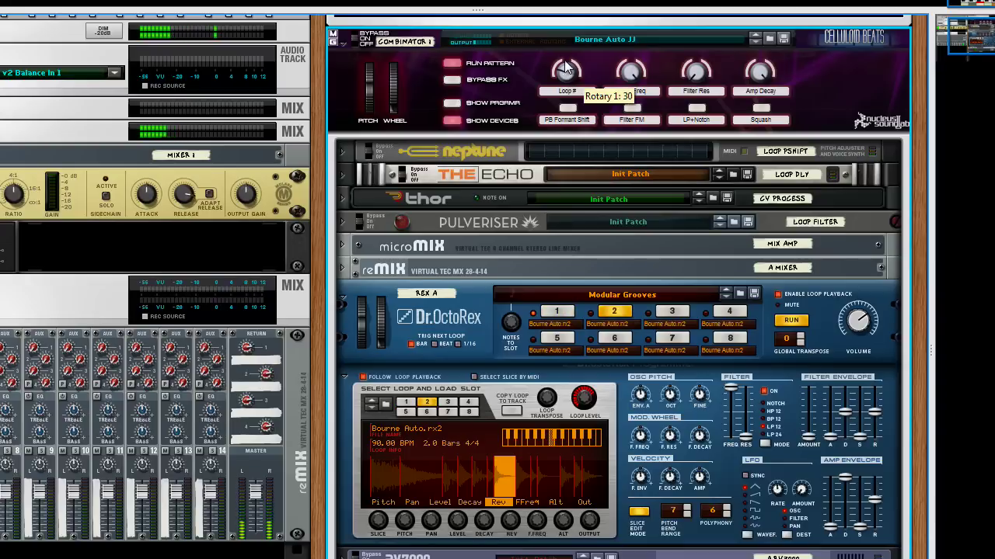
drag(564, 60, 564, 56)
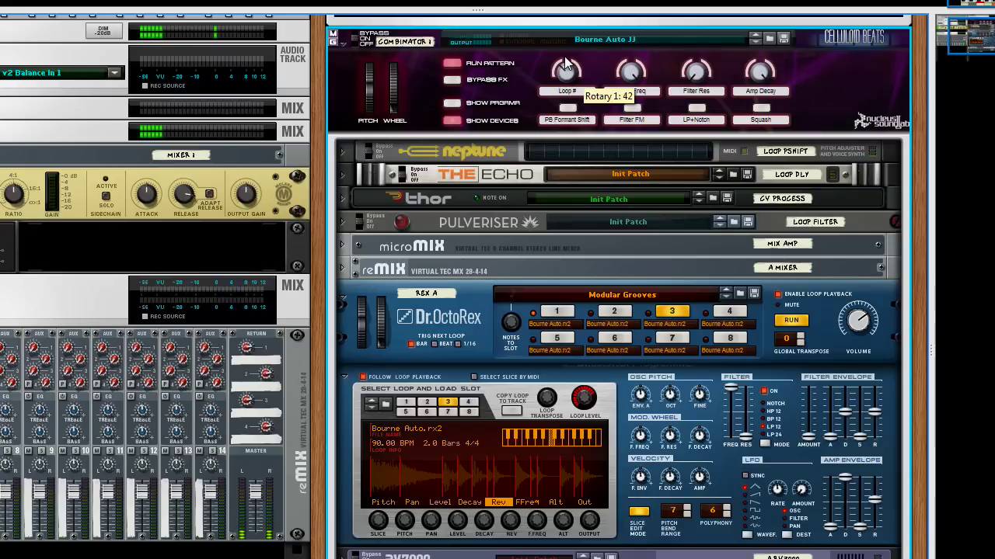
drag(564, 56, 565, 49)
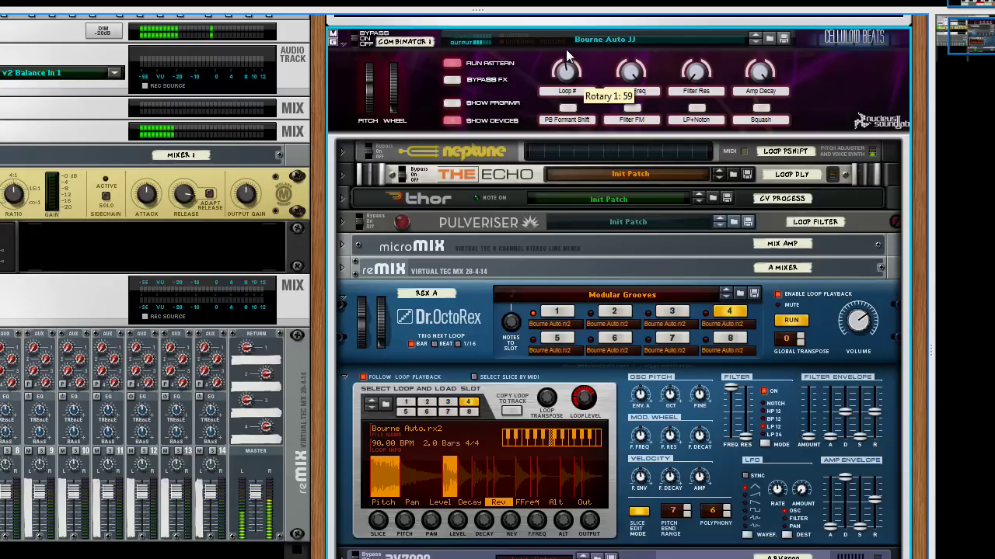
drag(566, 49, 567, 46)
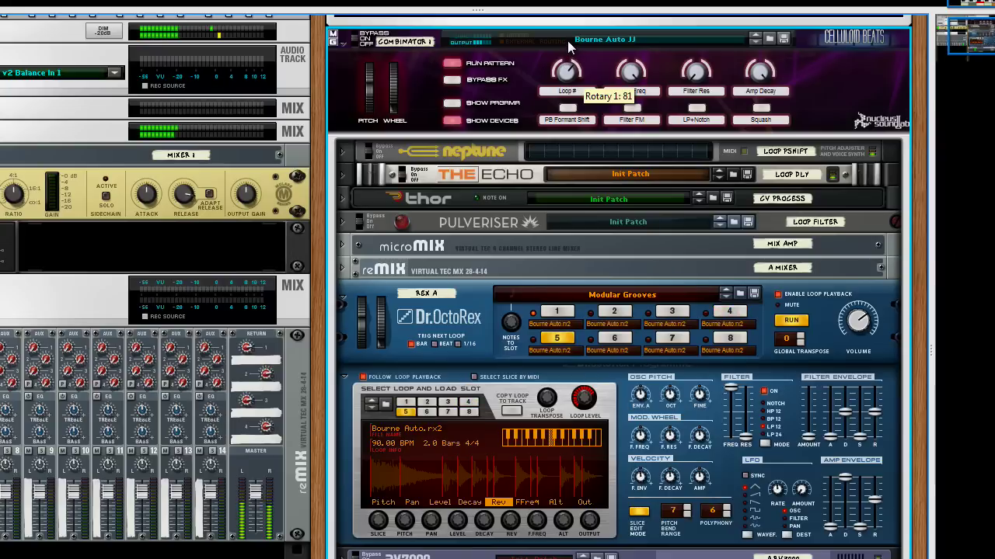
drag(567, 41, 570, 34)
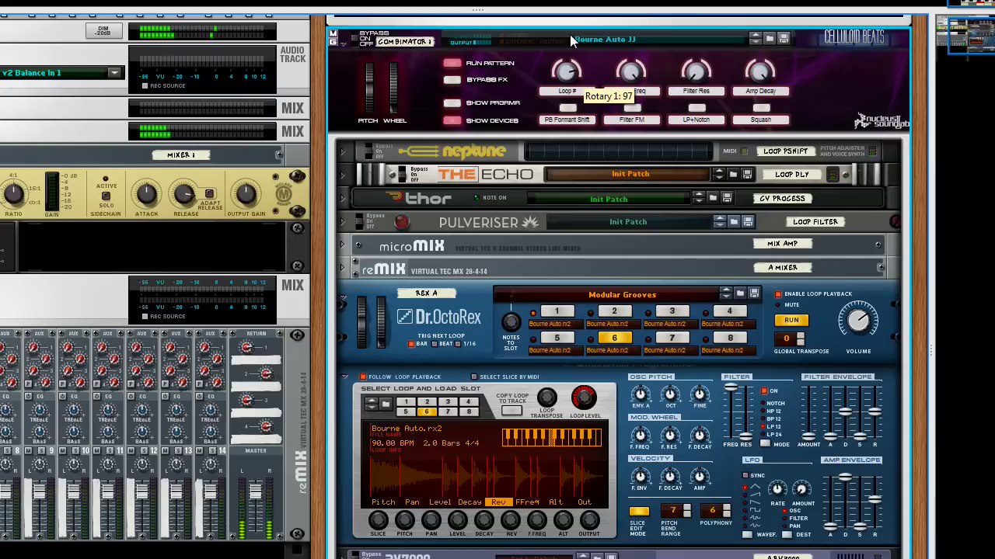
drag(570, 32, 570, 28)
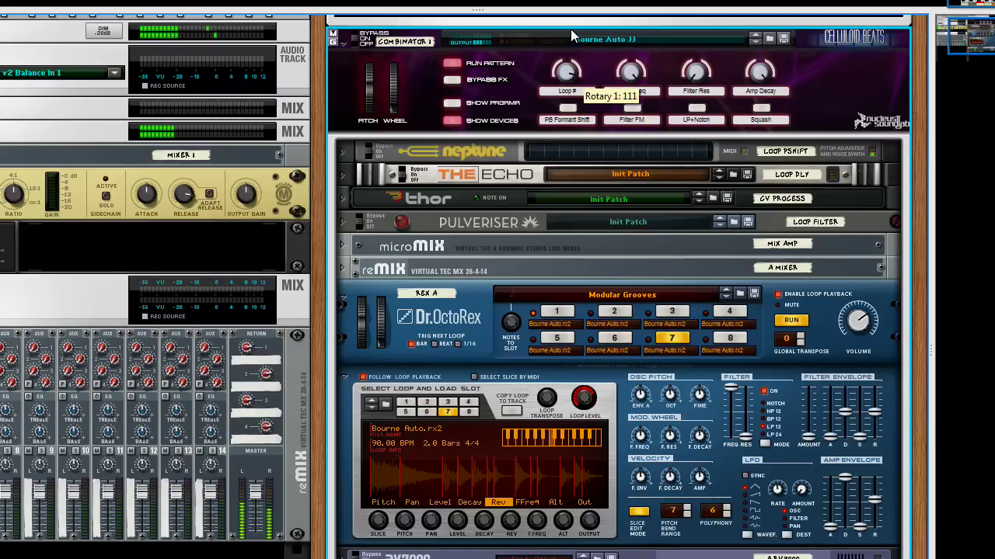
drag(571, 29, 571, 20)
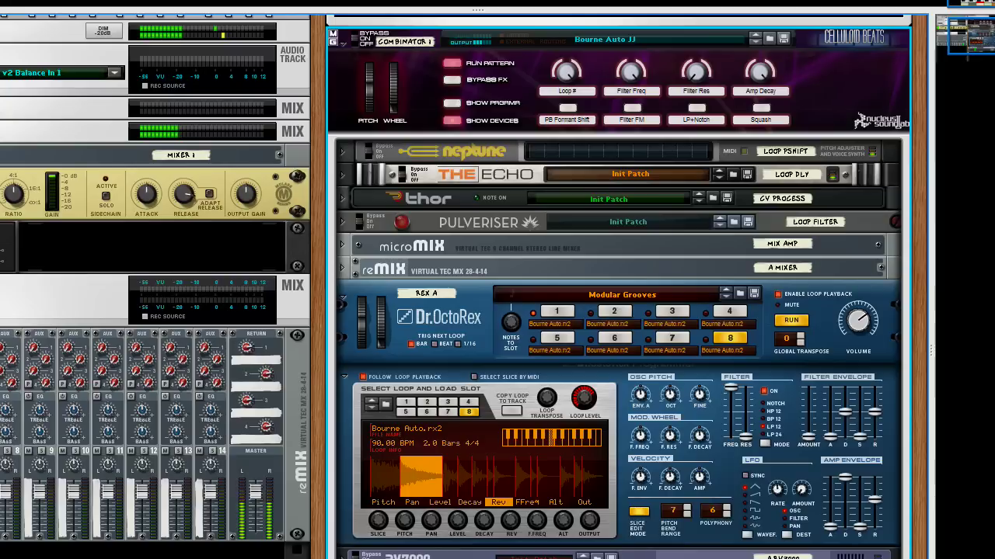
Toggle Slice Edit Mode off and on, and examine loop 1's Pitch, Level, Decay and Rev slice settings in Dr. OctoRex.
click(637, 513)
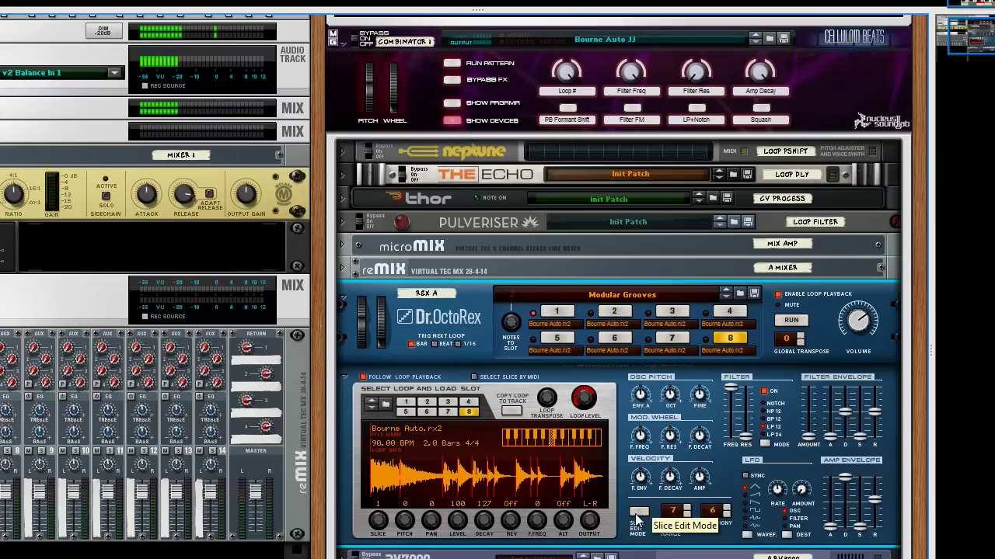
click(637, 513)
click(571, 321)
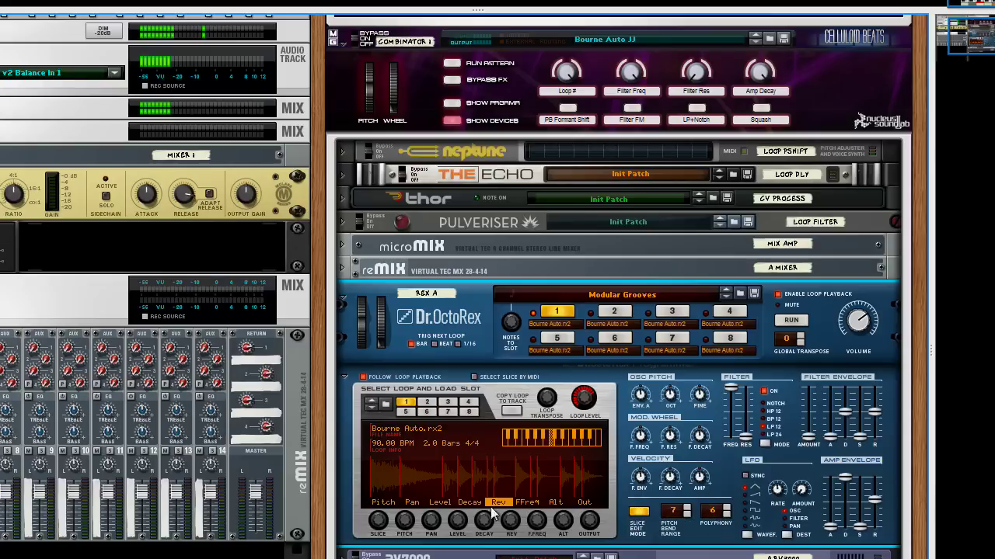
click(388, 505)
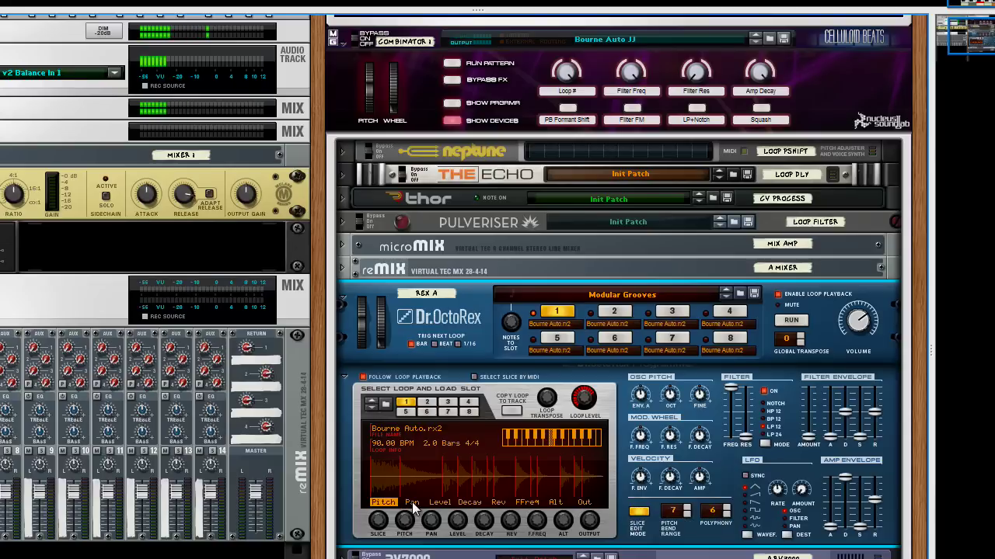
click(437, 503)
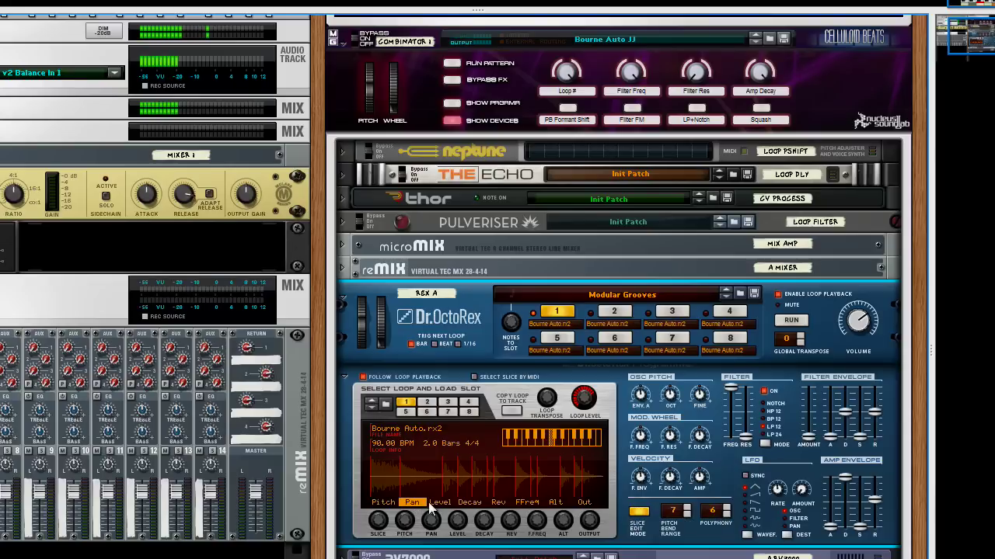
click(469, 504)
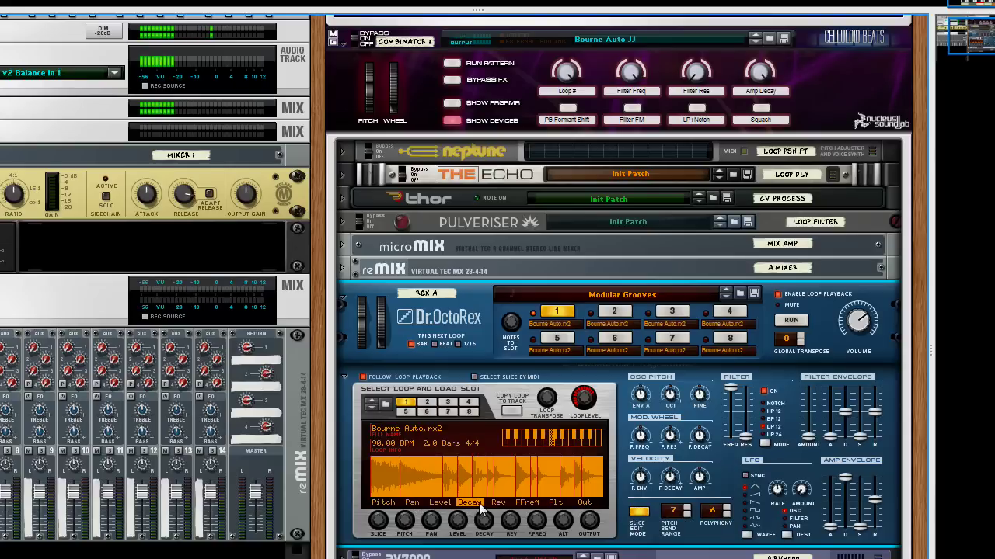
click(497, 502)
Select loop 2 in Dr. OctoRex and examine its Decay and Pan slice settings.
click(614, 311)
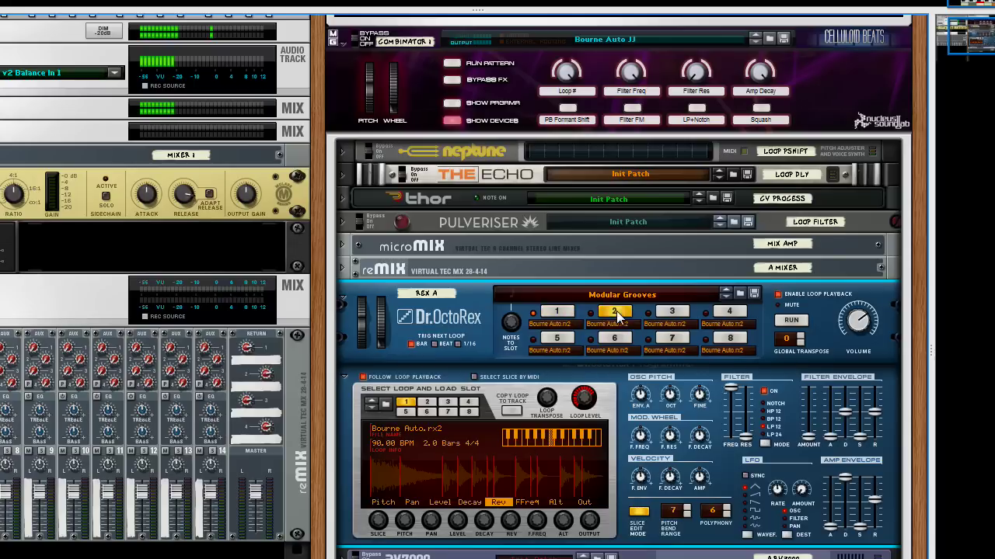
click(469, 503)
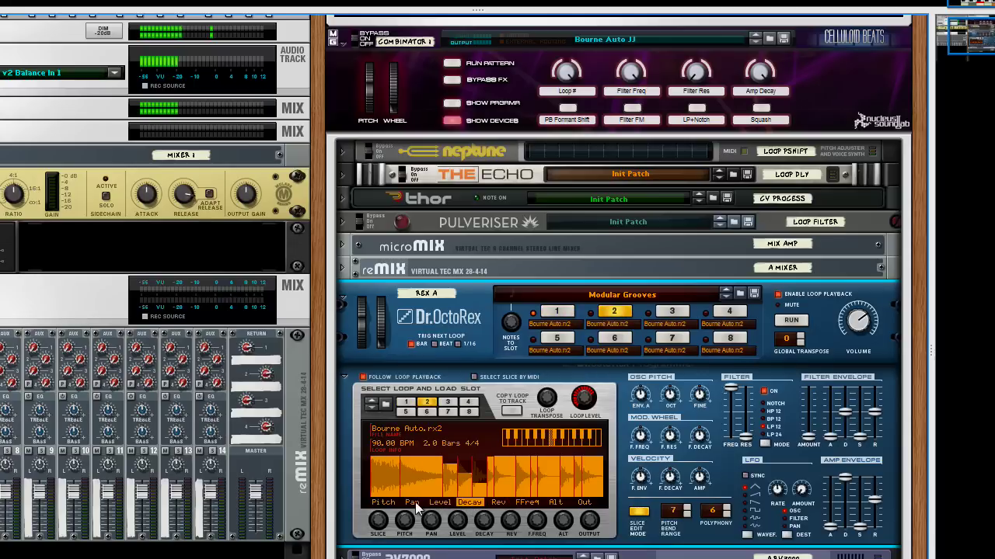
click(415, 505)
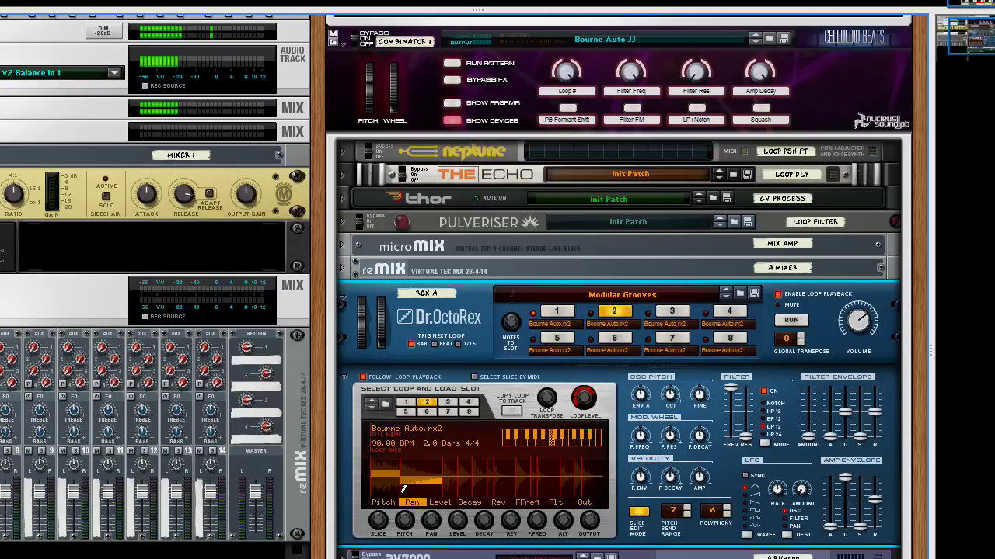
Examine the slice output assignments of loops 3 and 7 in Dr. OctoRex.
click(672, 313)
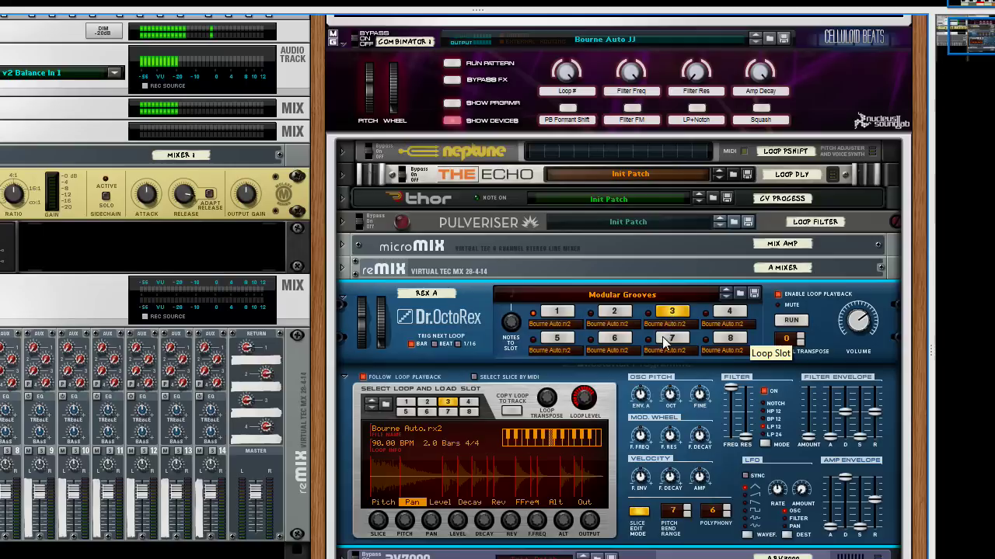
click(584, 502)
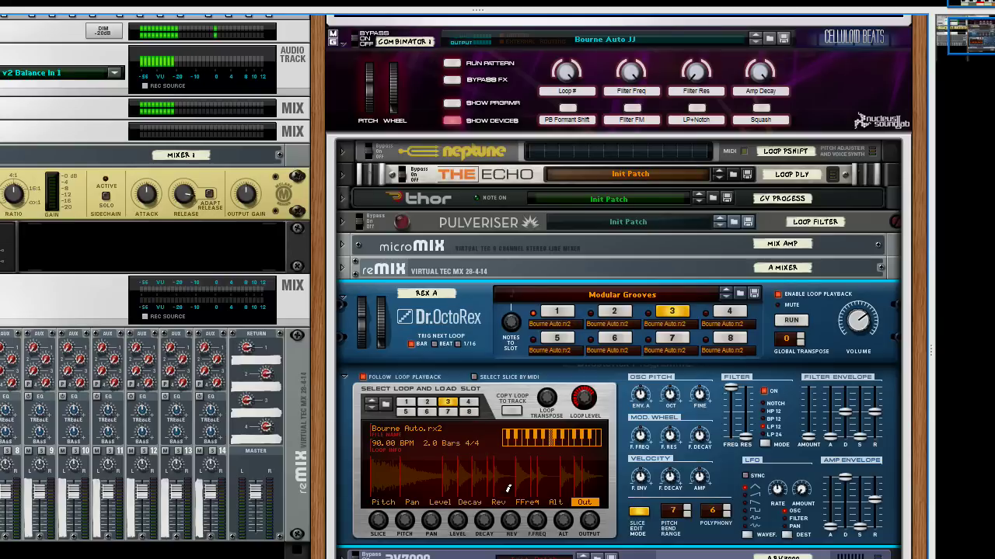
click(673, 339)
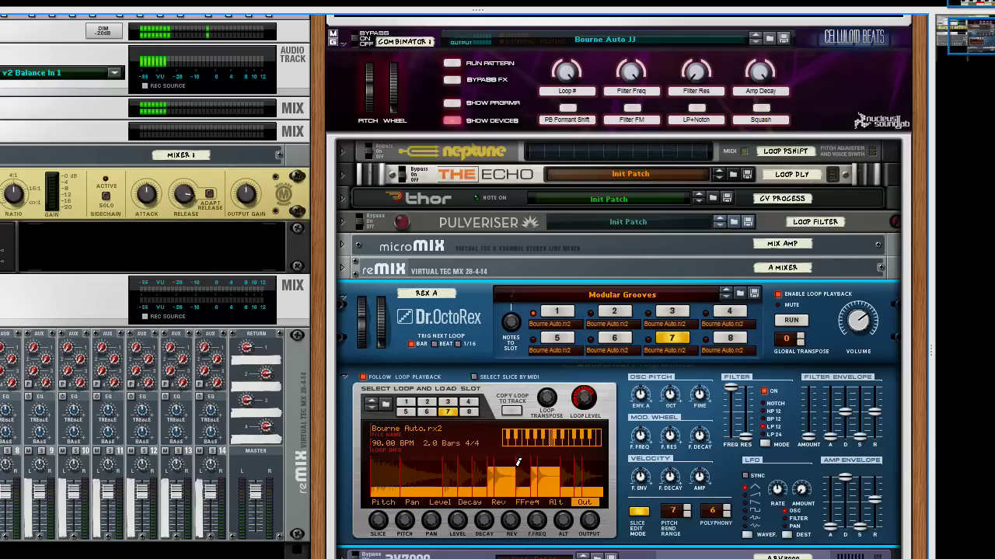
Inspect the routing of the Dr. OctoRex slice outputs on the back of the rack, and return to the front.
key(Tab)
key(l)
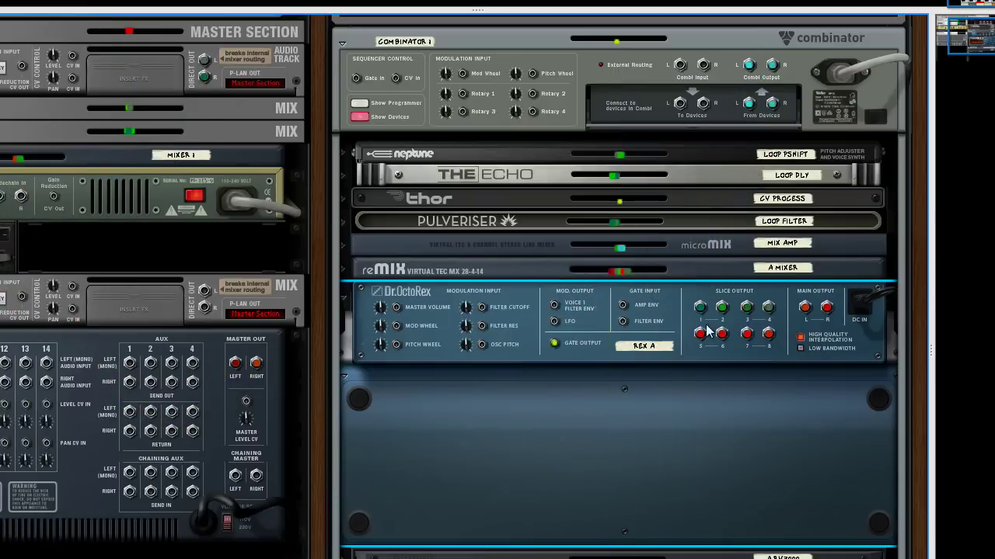
drag(701, 335, 673, 554)
key(Tab)
Look over the devices below Dr. OctoRex, selecting the RV7000 reverb, Scream 4 and the two Thor units in turn.
scroll(769, 558, down, 3)
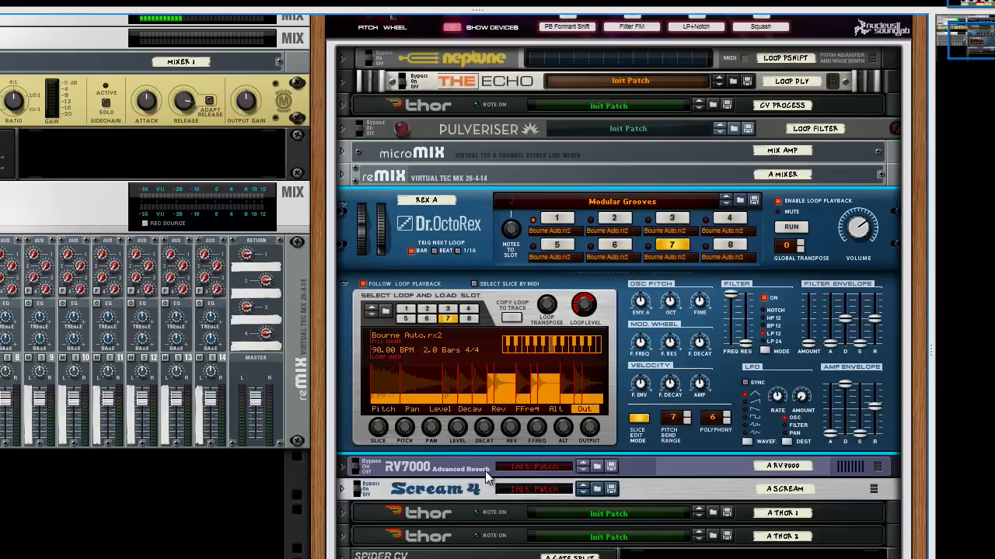
click(439, 466)
click(437, 491)
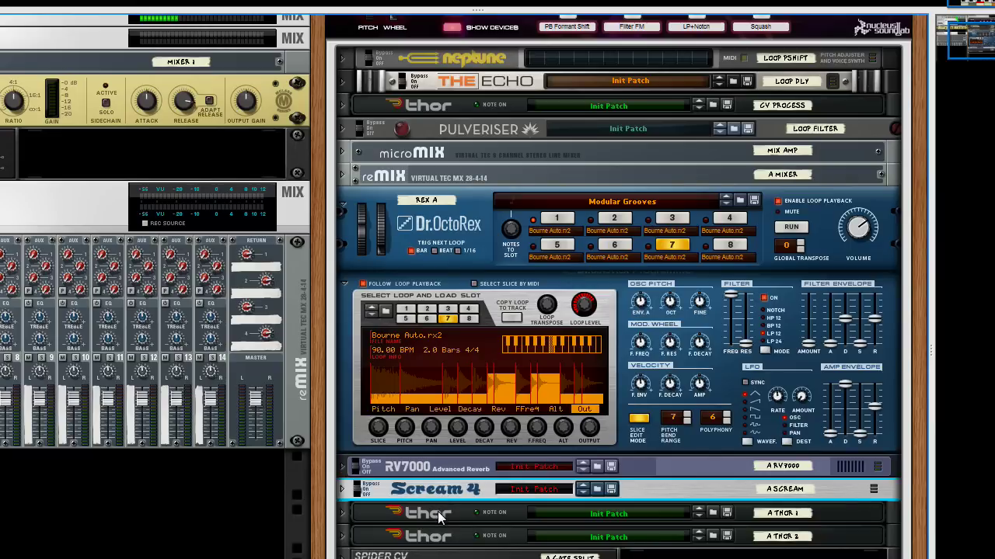
click(438, 511)
click(440, 536)
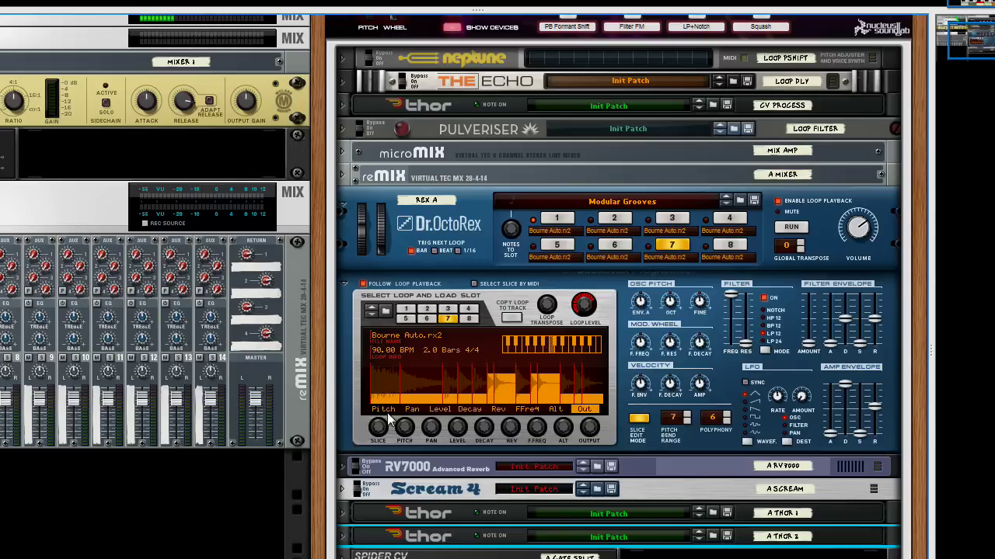
Examine loop 7's Pan, Level, Decay and Rev slice settings in Dr. OctoRex.
click(412, 410)
click(440, 409)
click(469, 412)
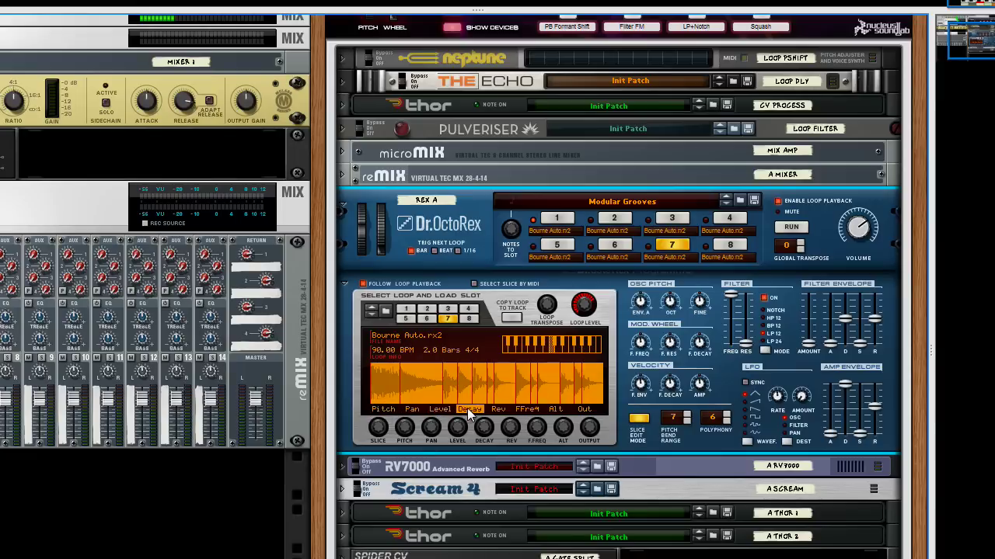
click(497, 409)
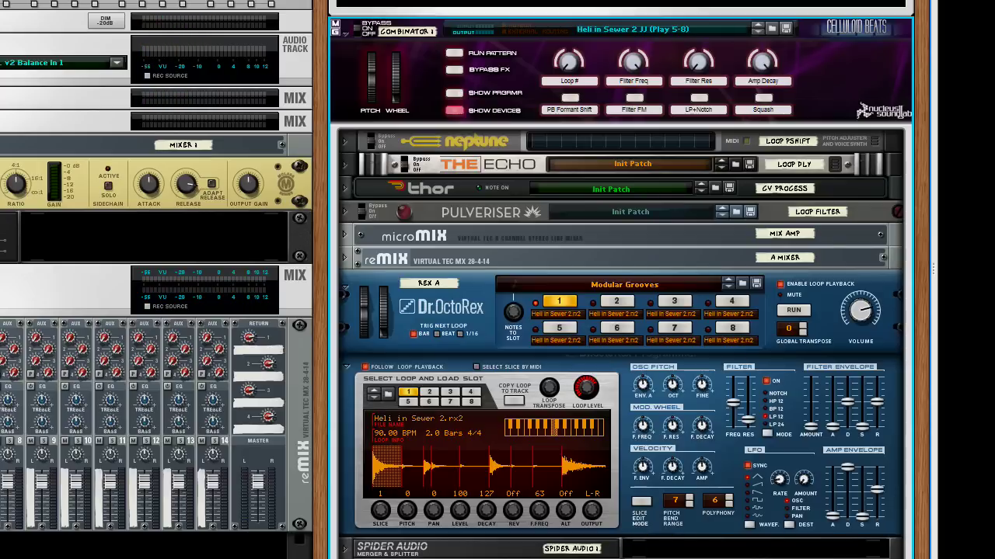
Start playback of the Heli in Sewer 2 JJ (Play 5-8) Combinator patch.
key(space)
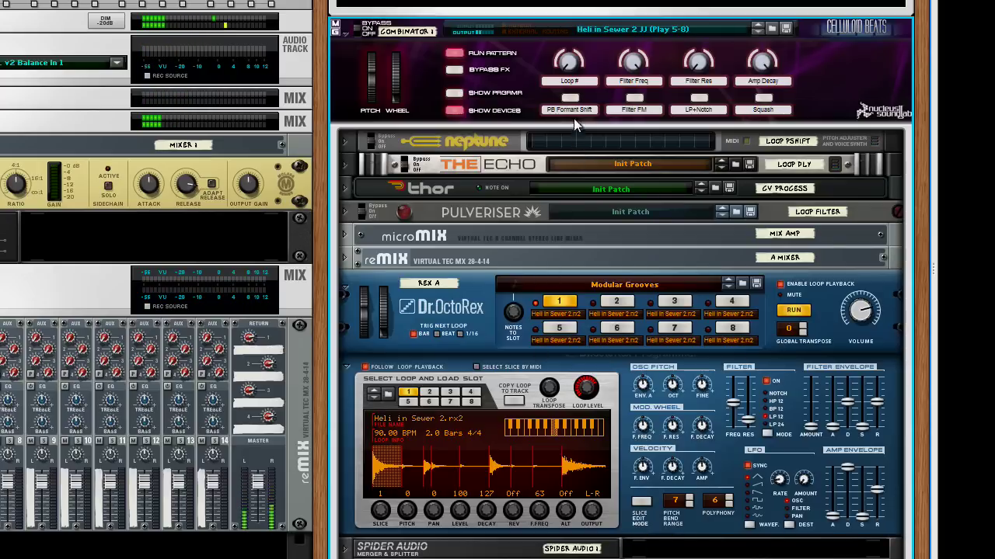
Audition loops 3 to 8 of the Heli in Sewer 2 patch by raising the Loop # rotary and choosing loop slots 7 and 8.
drag(571, 70, 571, 61)
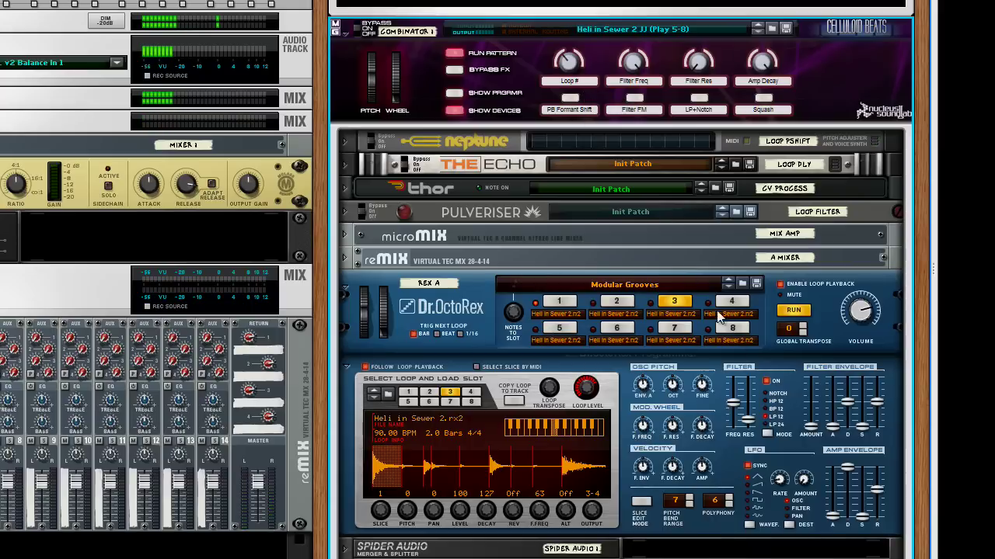
mouse_move(568, 72)
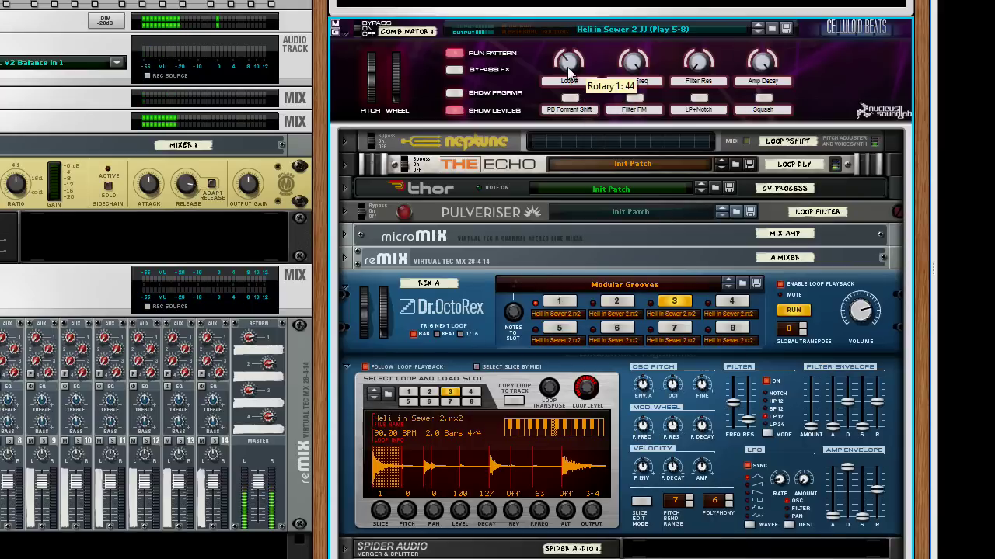
drag(568, 69, 570, 60)
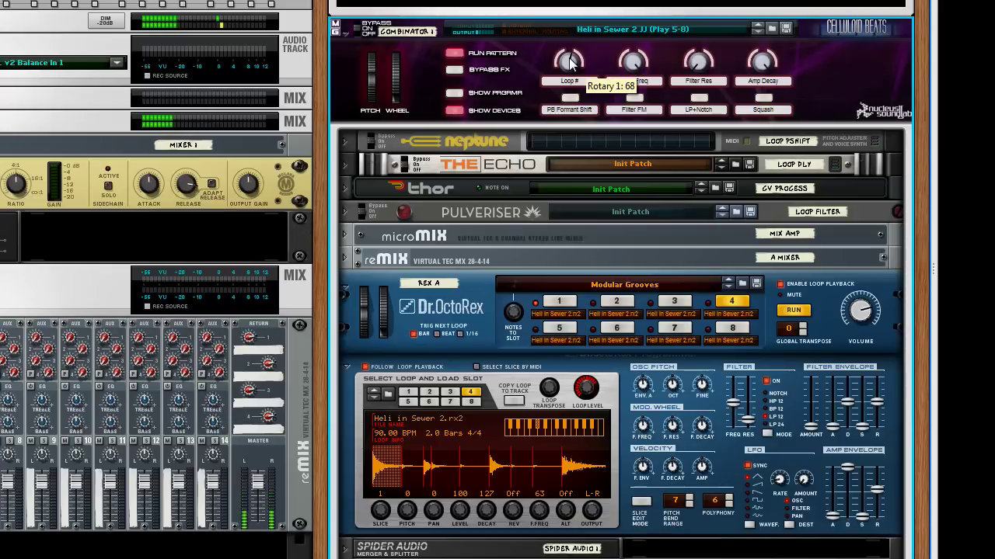
drag(571, 62, 570, 60)
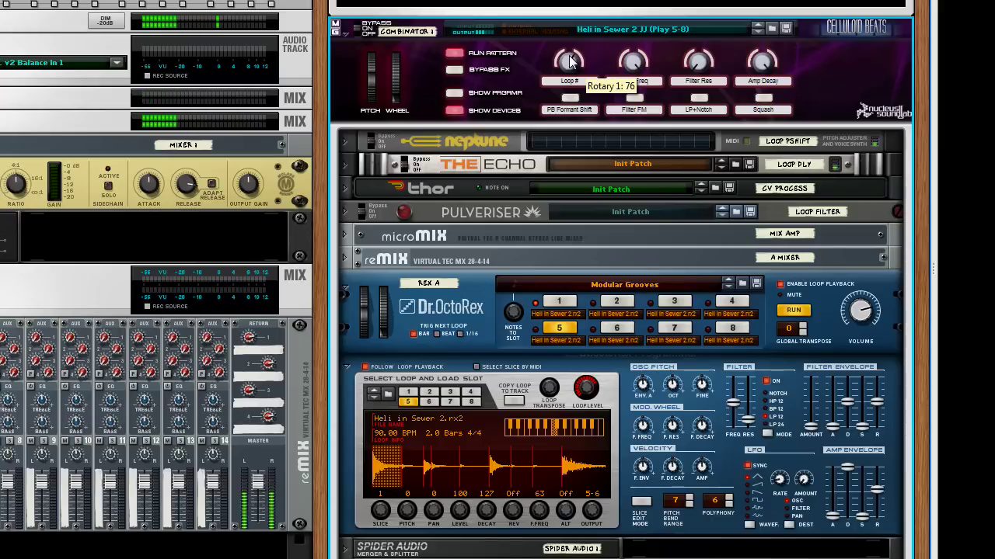
drag(569, 62, 570, 52)
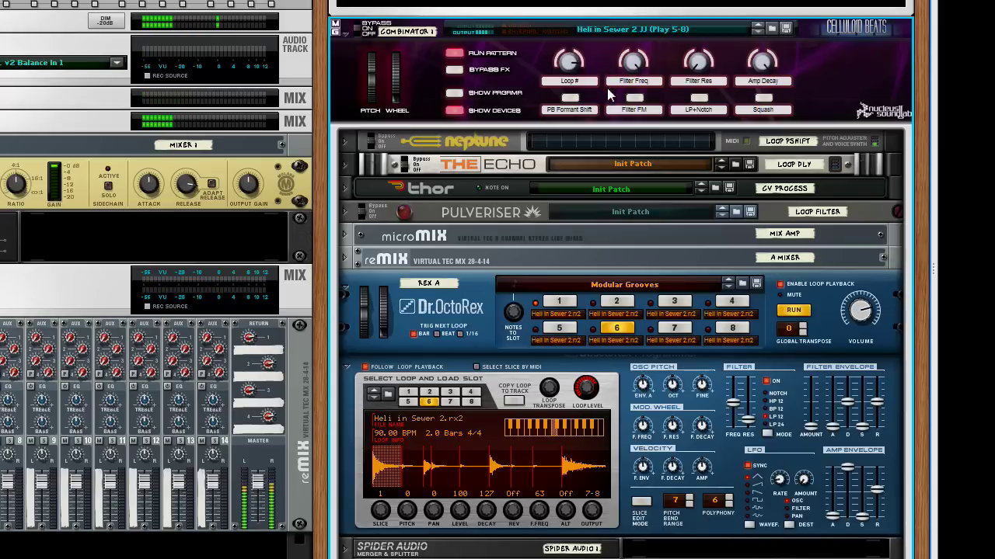
click(673, 330)
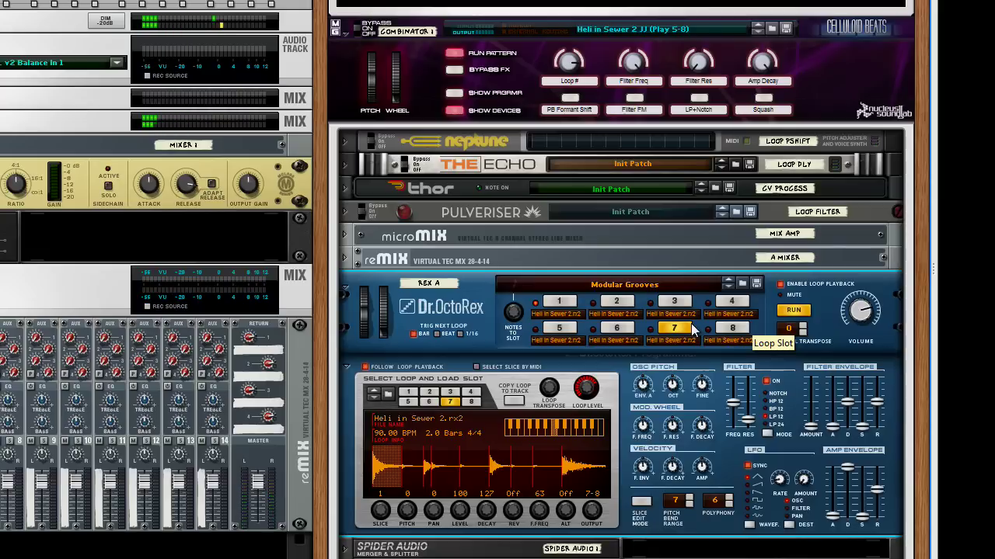
click(730, 331)
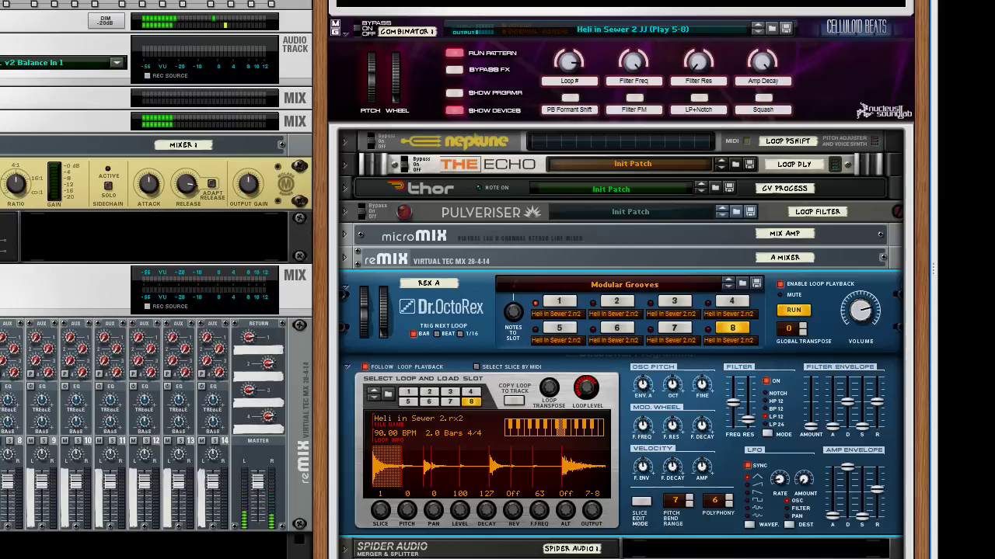
Stop playback and turn the Combinator's Loop # rotary down to its minimum.
key(space)
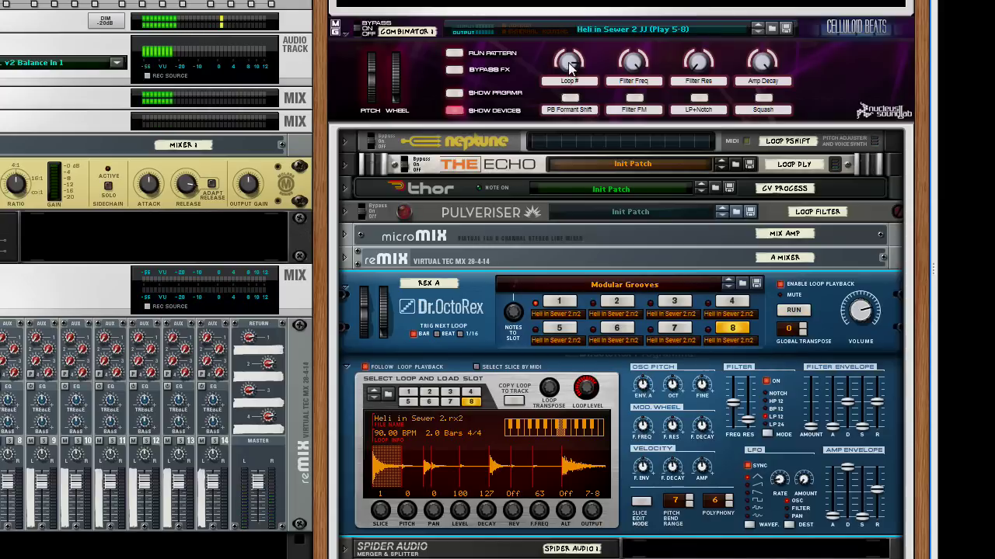
drag(566, 76, 567, 101)
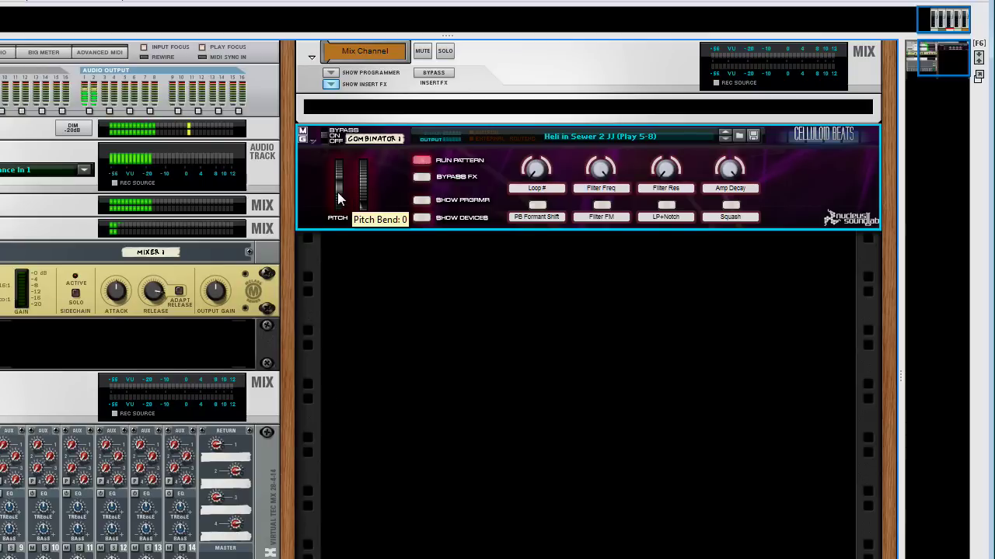
Demonstrate the pitch bend wheel bent downward with PB Formant Shift off and upward with it on, and switch PB Formant Shift off again.
mouse_move(338, 200)
mouse_down()
mouse_move(338, 164)
mouse_move(337, 216)
mouse_up()
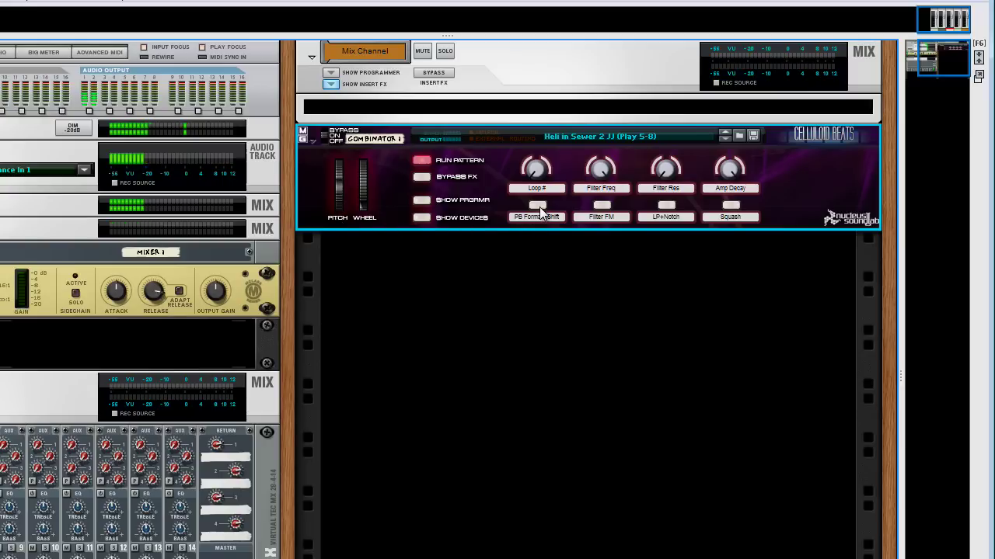
click(537, 206)
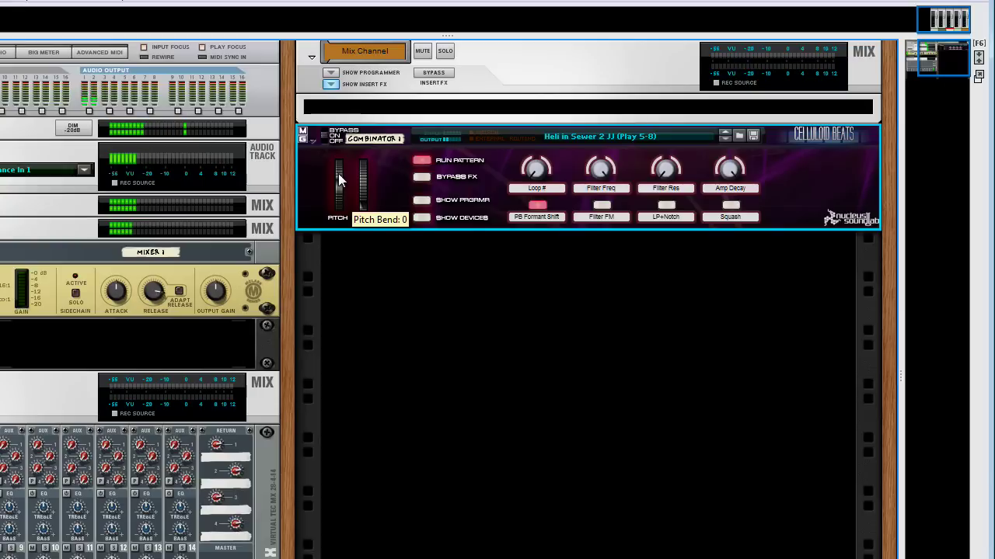
mouse_move(338, 180)
mouse_down()
mouse_move(339, 216)
mouse_move(338, 161)
mouse_up()
click(537, 205)
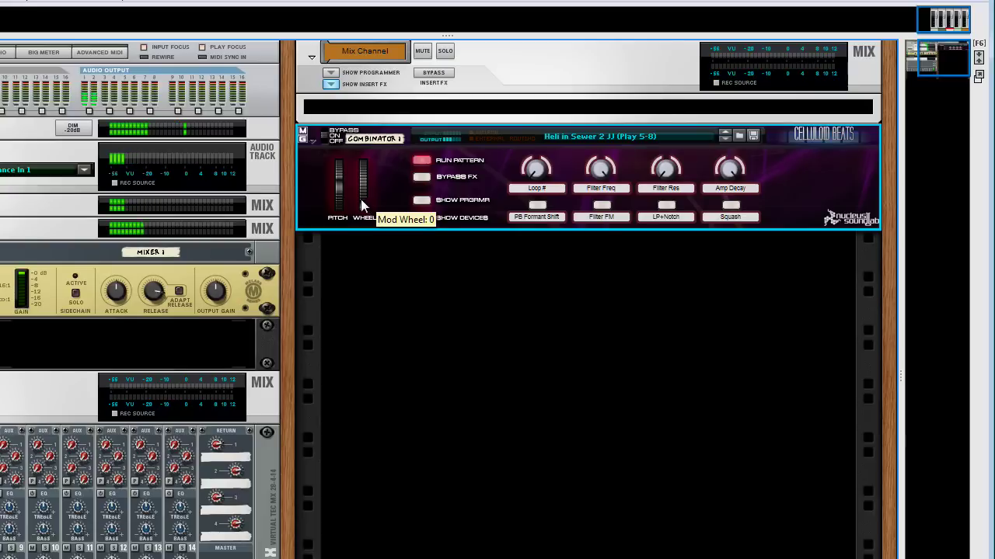
Raise the Combinator's mod wheel and reduce the Amp Decay rotary to slightly below its middle position.
drag(360, 195, 362, 182)
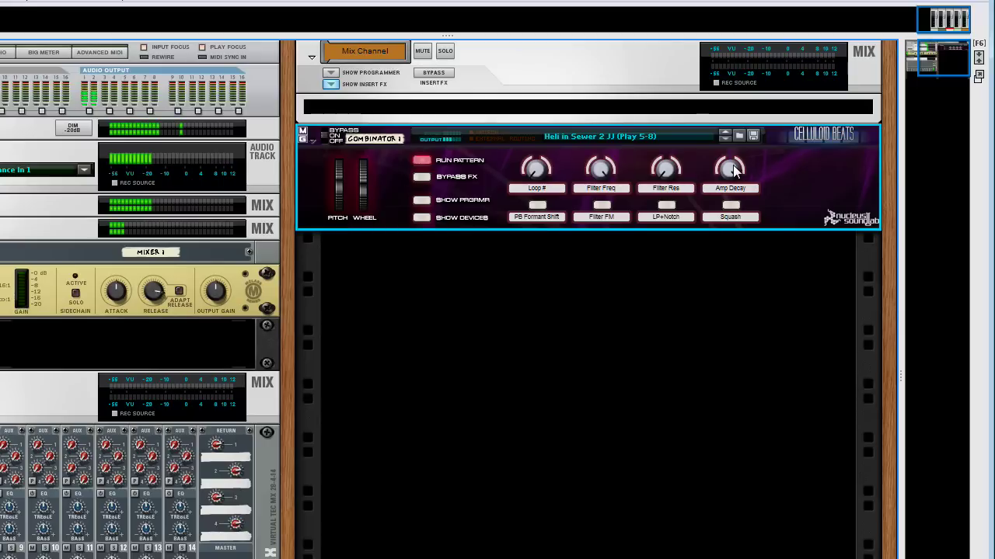
mouse_move(729, 173)
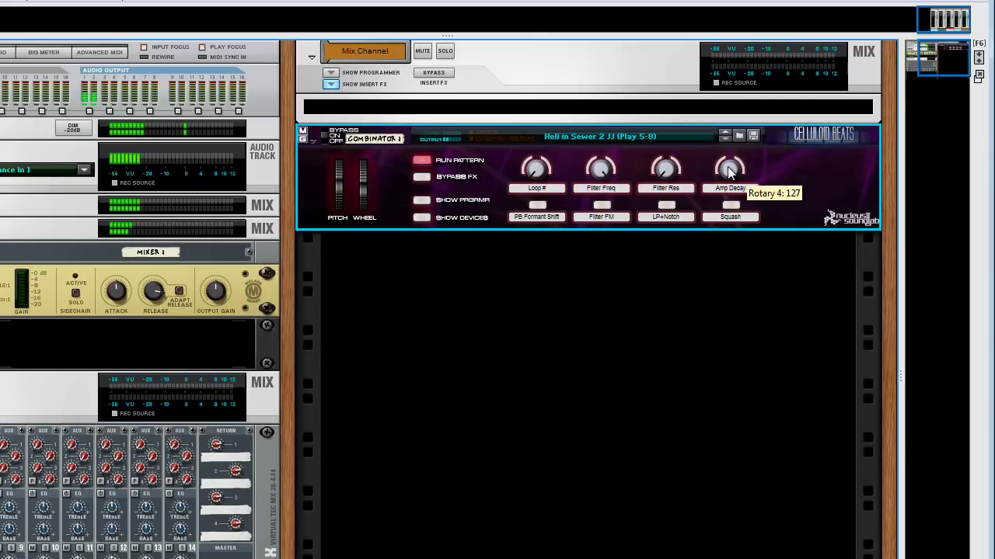
drag(729, 172, 734, 206)
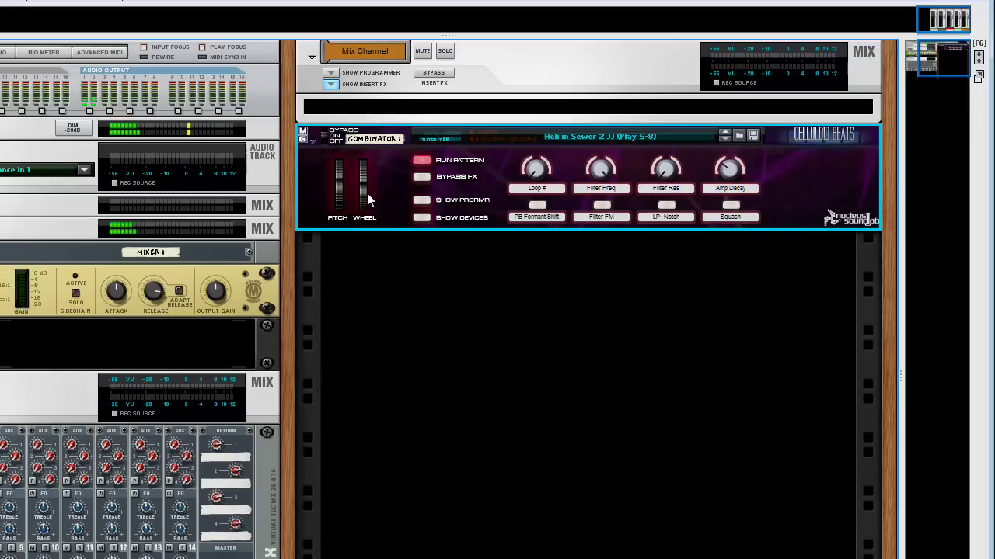
drag(743, 172, 733, 164)
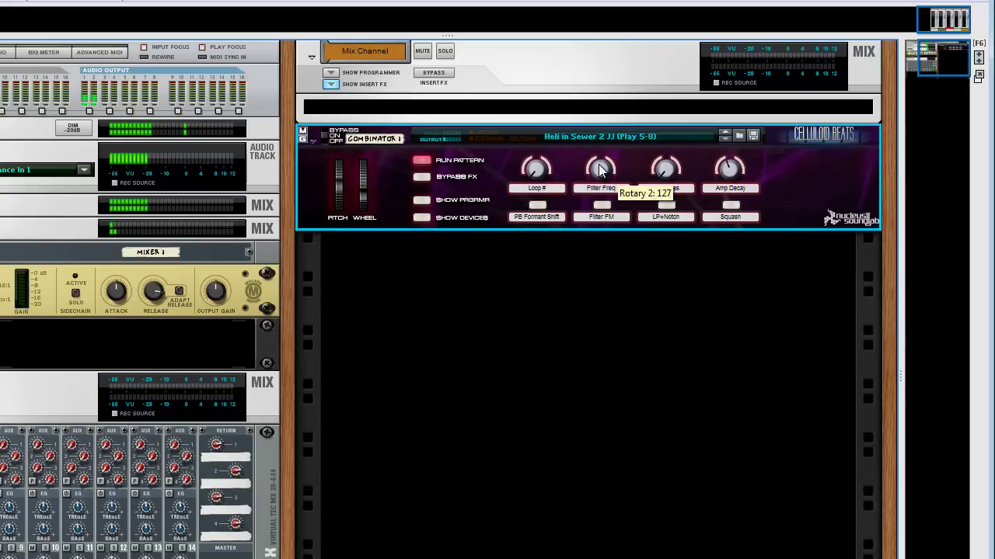
Lower Filter Freq, raise Filter Res and Amp Decay partway, and switch on Filter FM and LP+Notch.
drag(602, 172, 601, 175)
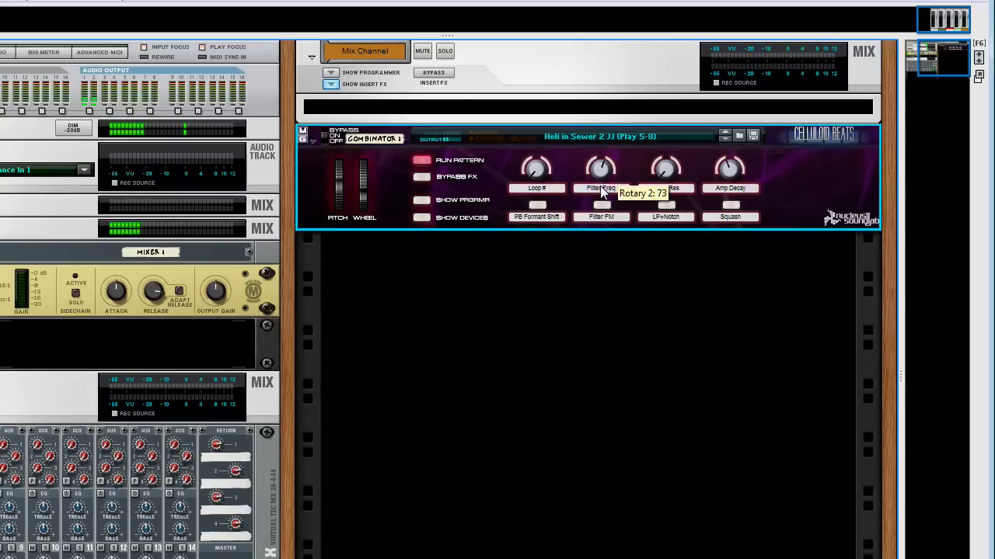
drag(672, 177, 669, 156)
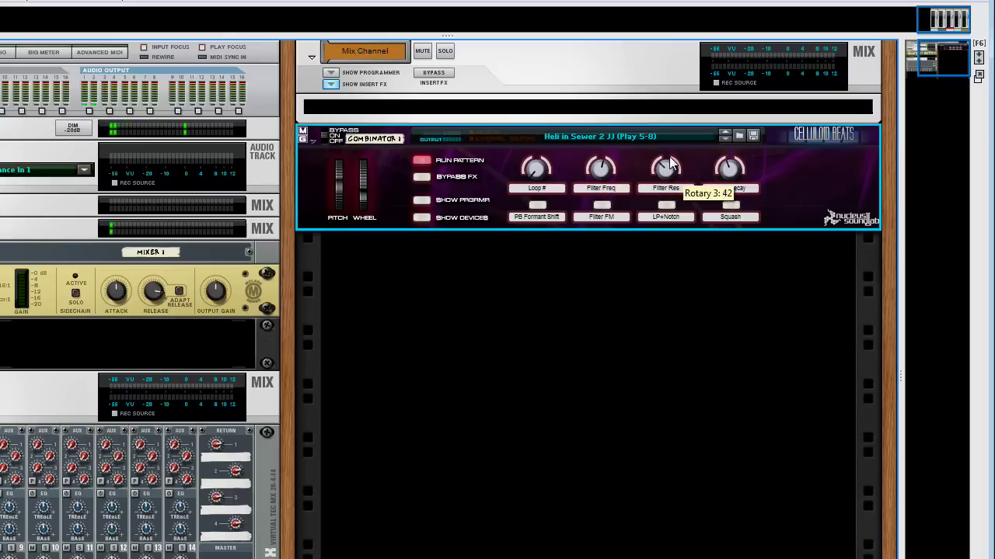
drag(729, 165, 727, 151)
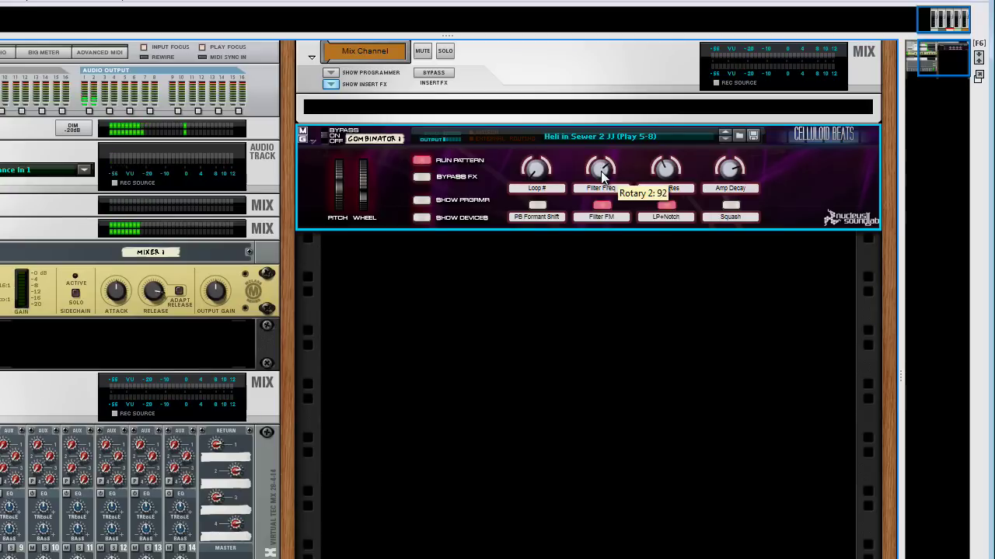
drag(602, 175, 604, 187)
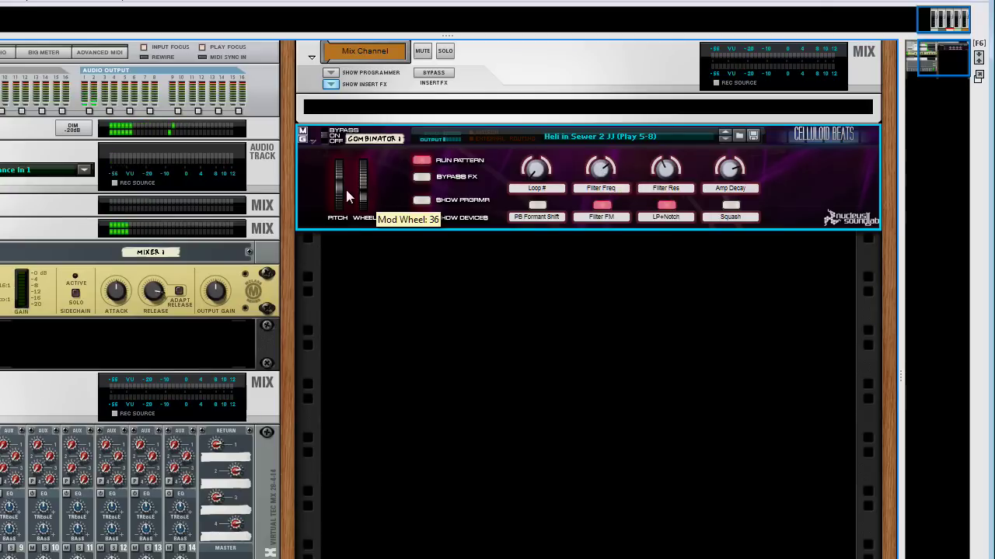
Switch on Squash, raise Amp Decay to its maximum, and return the mod wheel to 0.
click(731, 206)
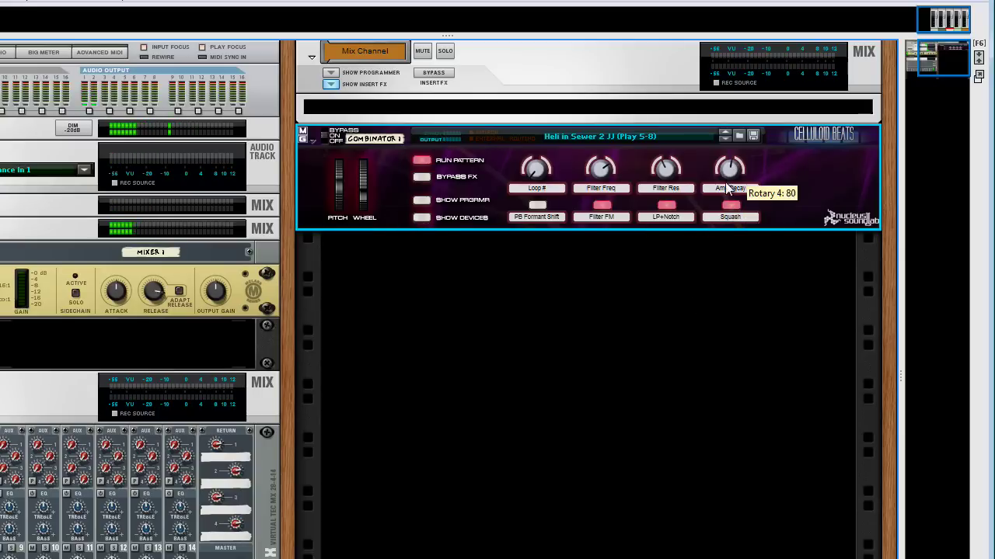
drag(728, 189, 722, 195)
drag(362, 192, 362, 220)
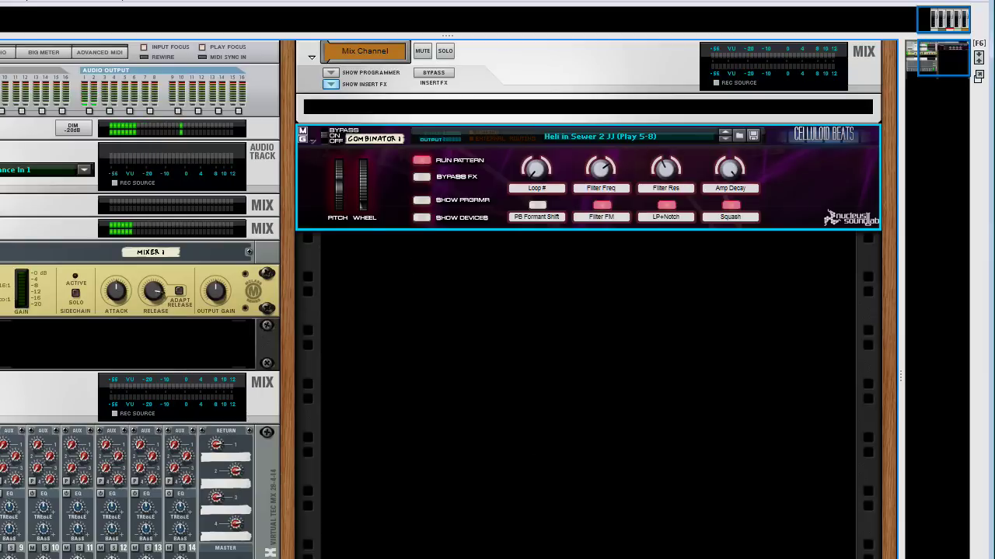
Stop playback of the Combinator patch and start it again.
key(space)
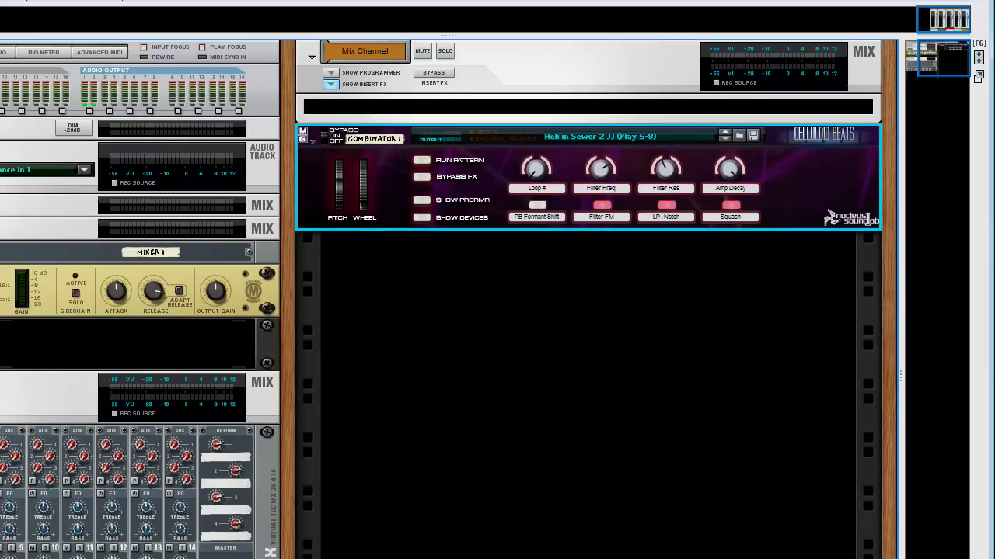
key(space)
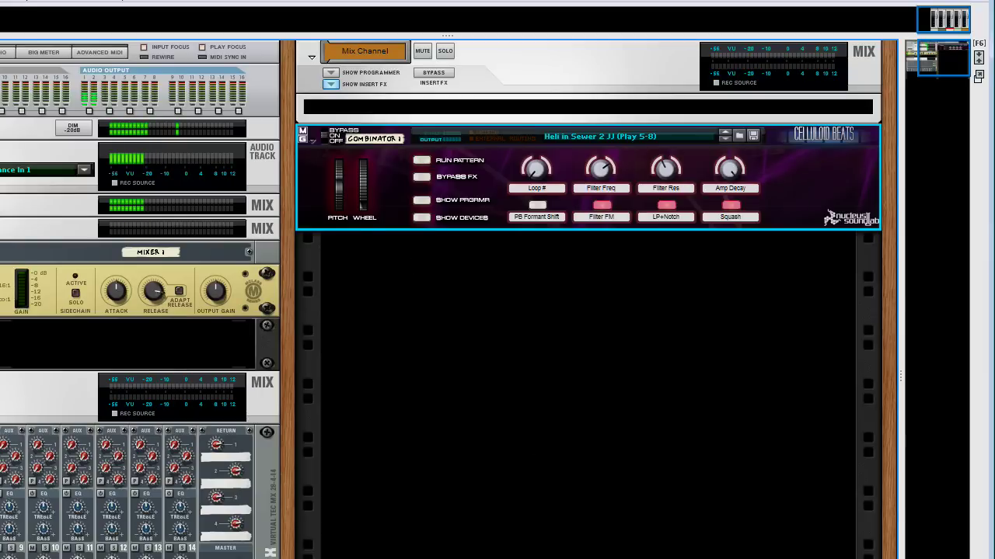